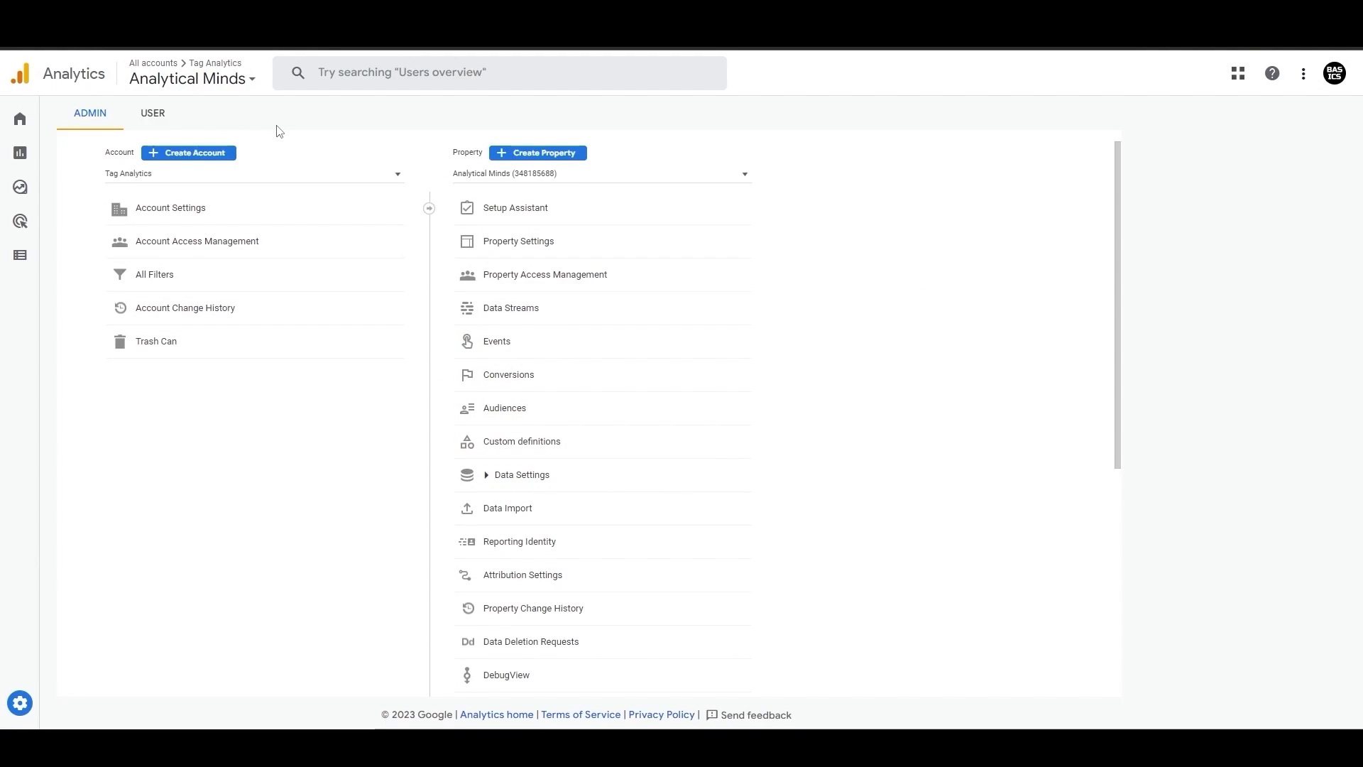
Switch to the shopnftees - GA4 property and open its web stream details.
left_click(236, 75)
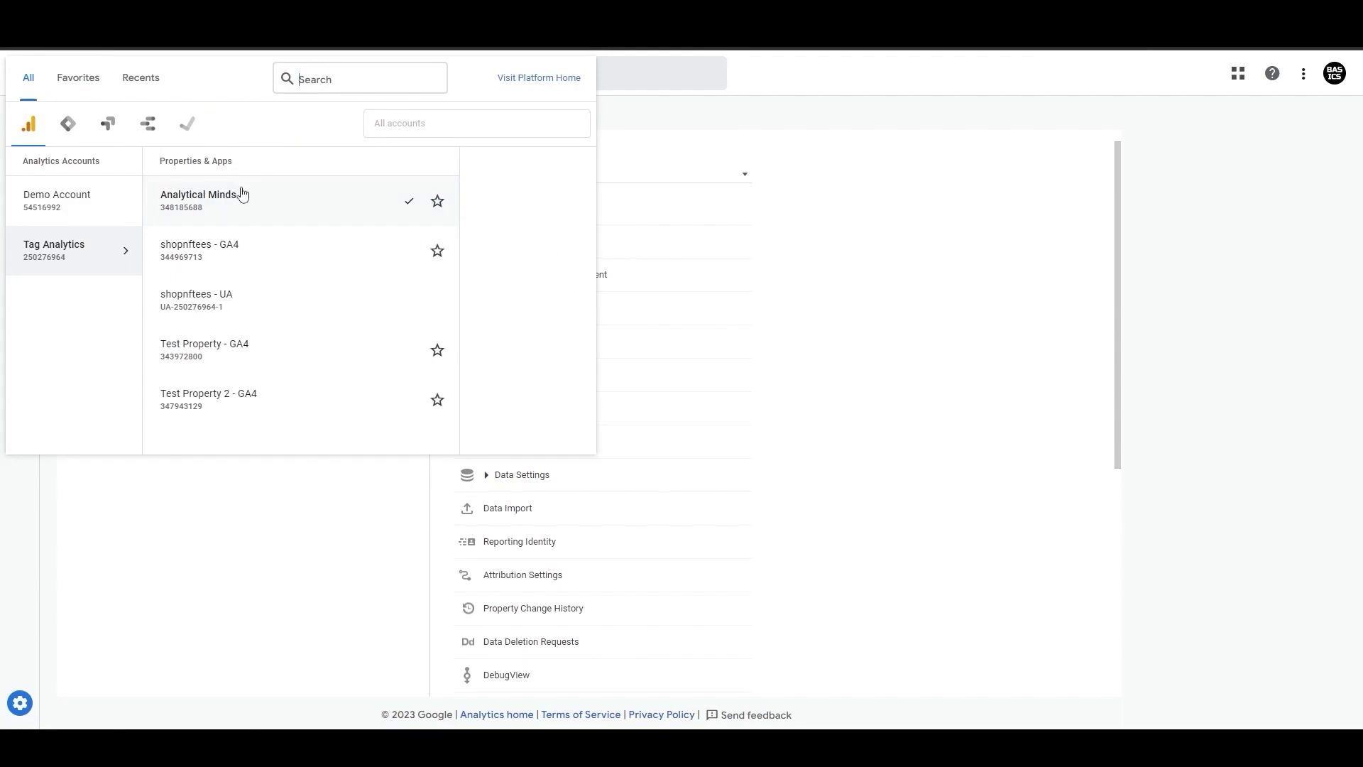
left_click(288, 261)
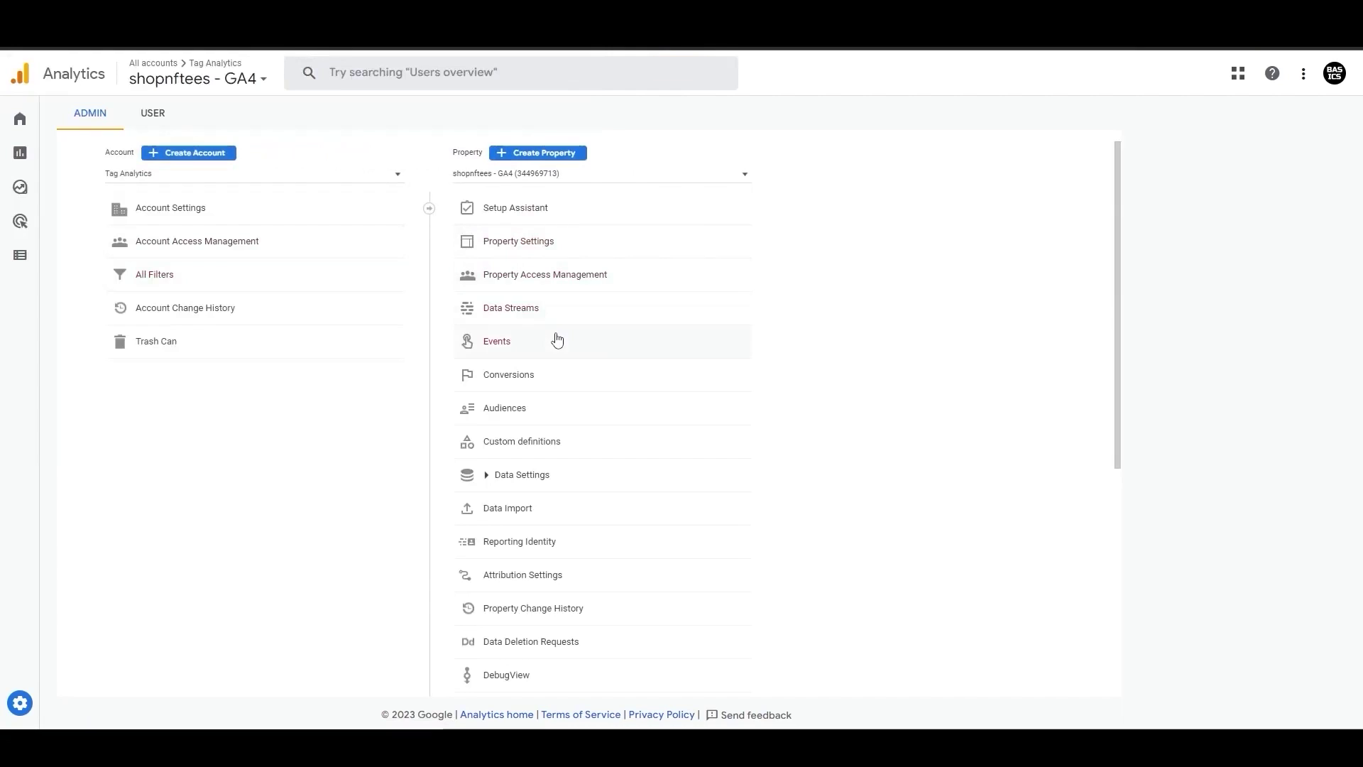
left_click(561, 317)
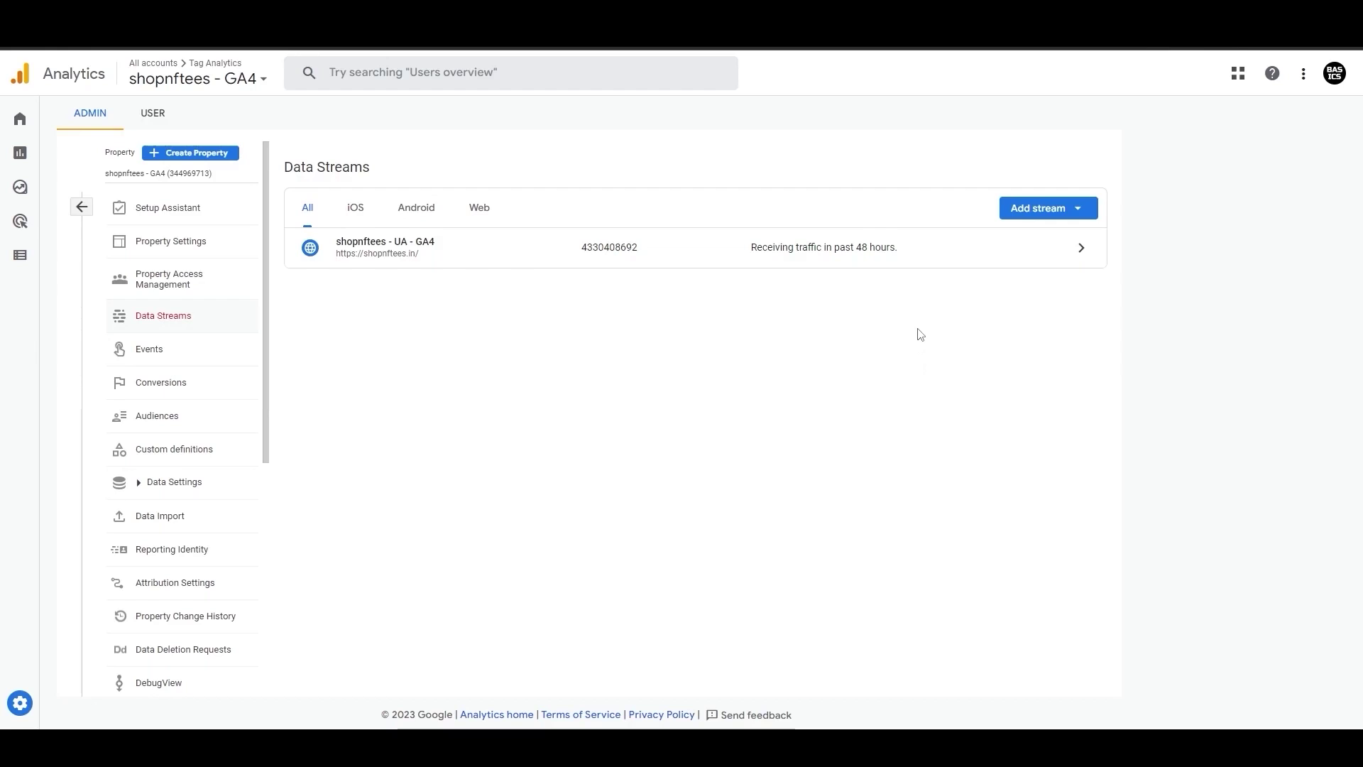
left_click(949, 261)
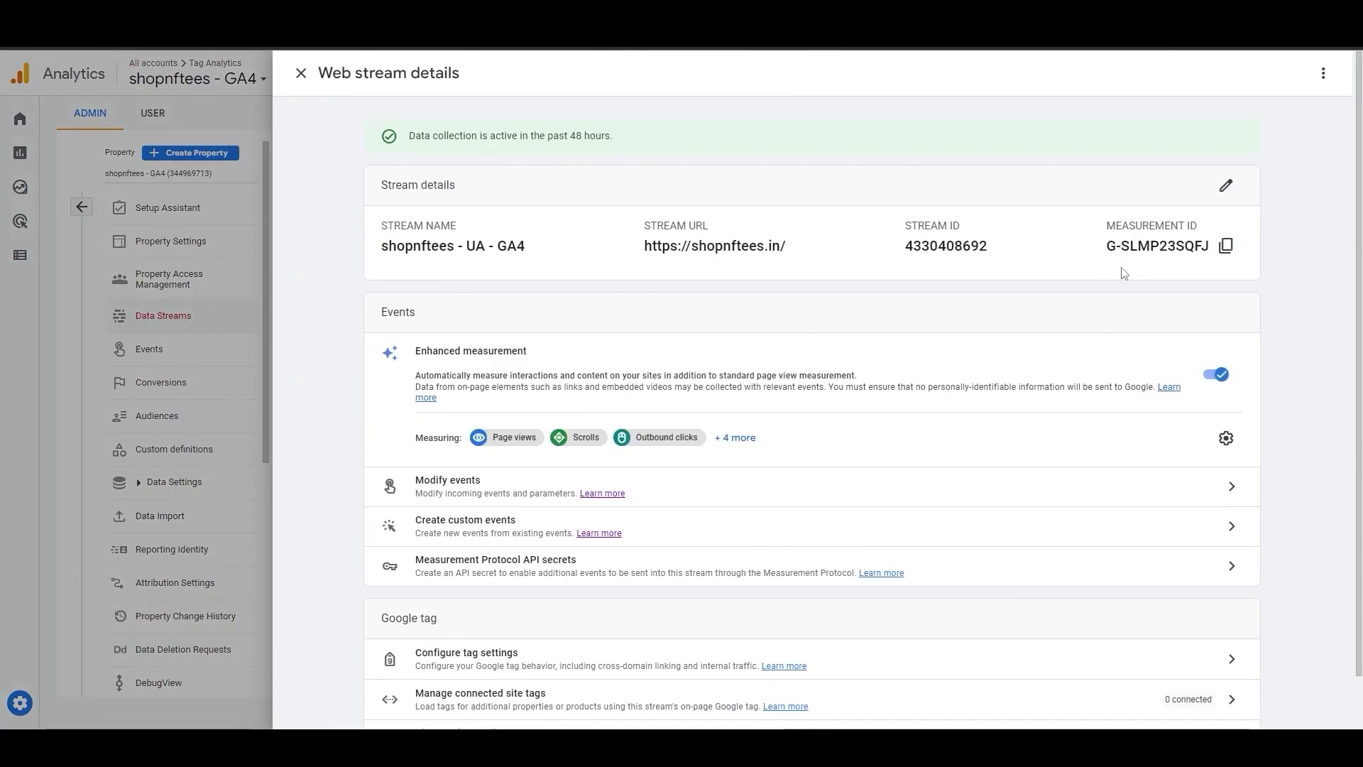
Copy the measurement ID G-SLMP23SQFJ to the clipboard.
left_click_drag(1106, 251, 1205, 263)
left_click(1205, 262)
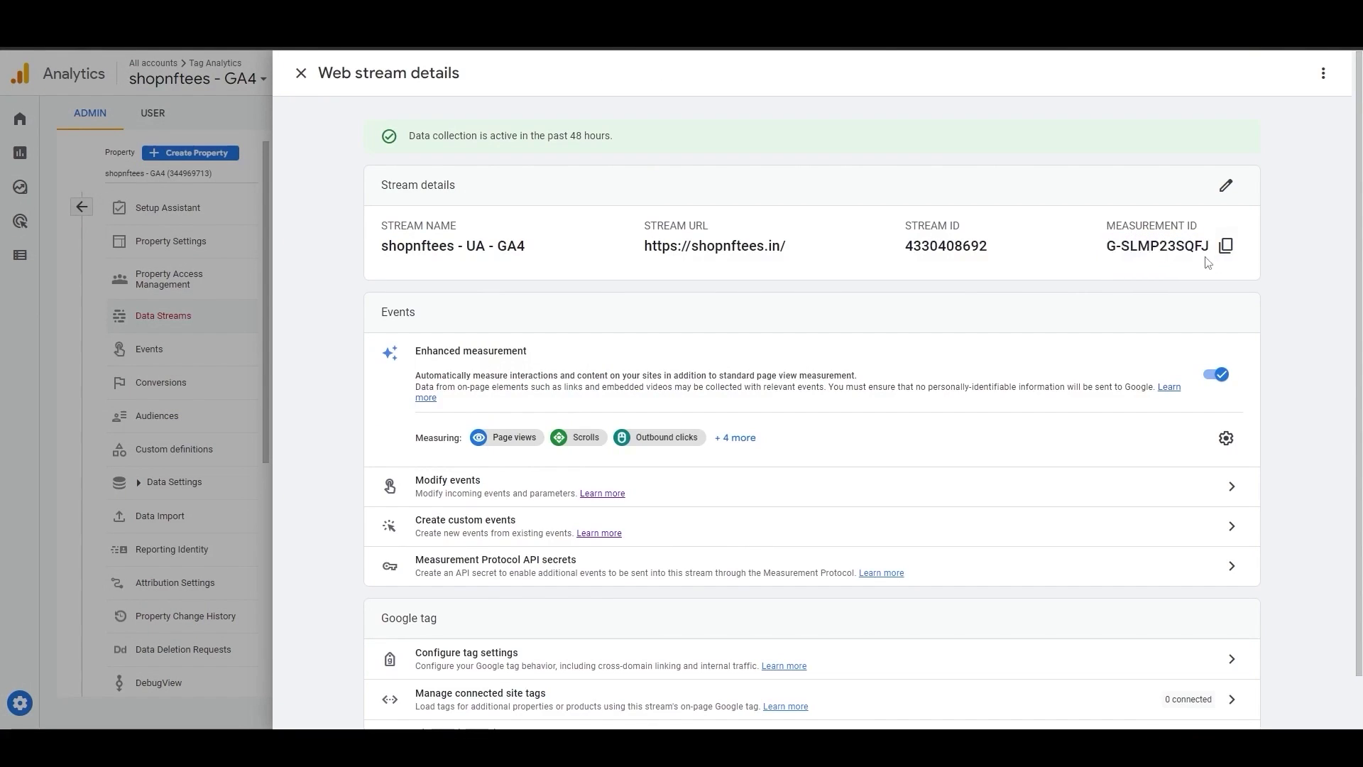
left_click(1226, 246)
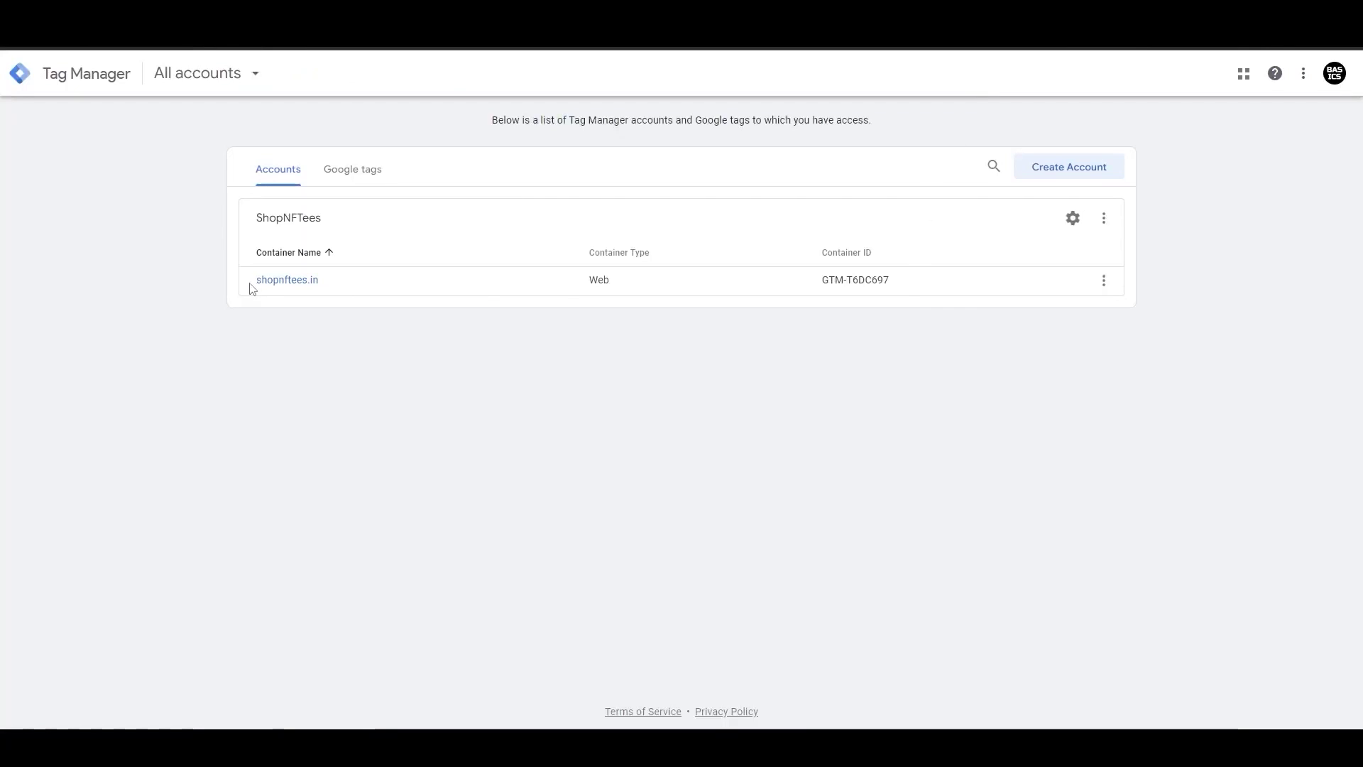
In the shopnftees.in container, start a GA4 Configuration tag with measurement ID G-SLMP23SQFJ.
left_click(279, 284)
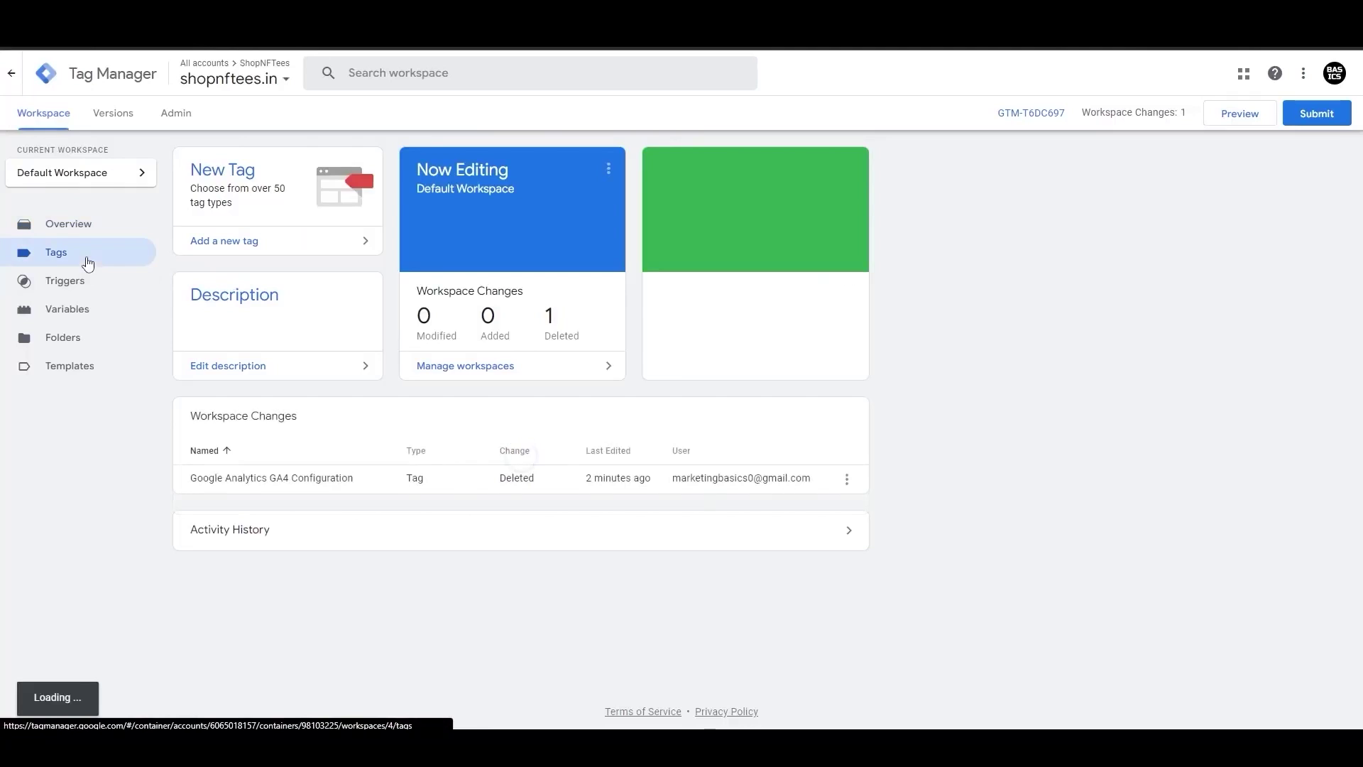
left_click(839, 173)
left_click(847, 206)
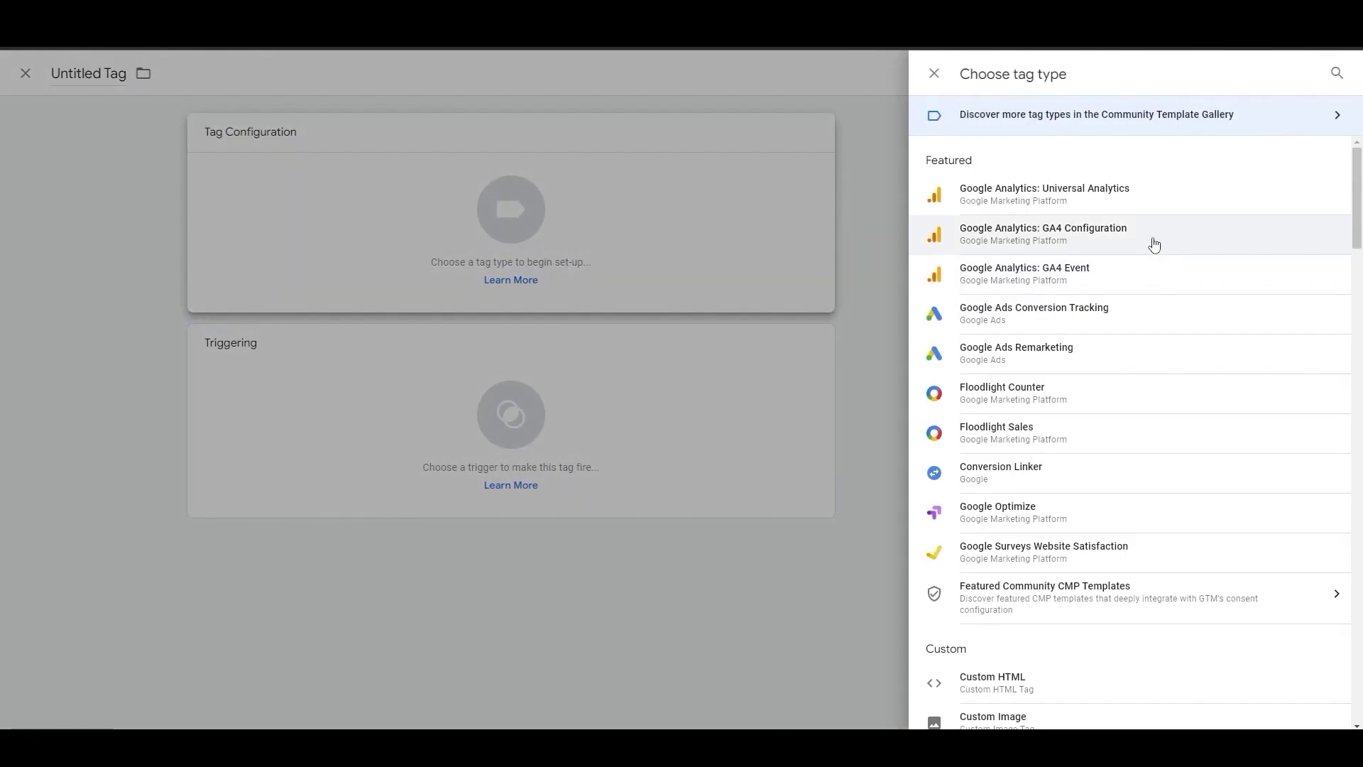
left_click(1153, 244)
left_click(593, 276)
key("ctrl+v")
left_click(836, 267)
mouse_move(795, 551)
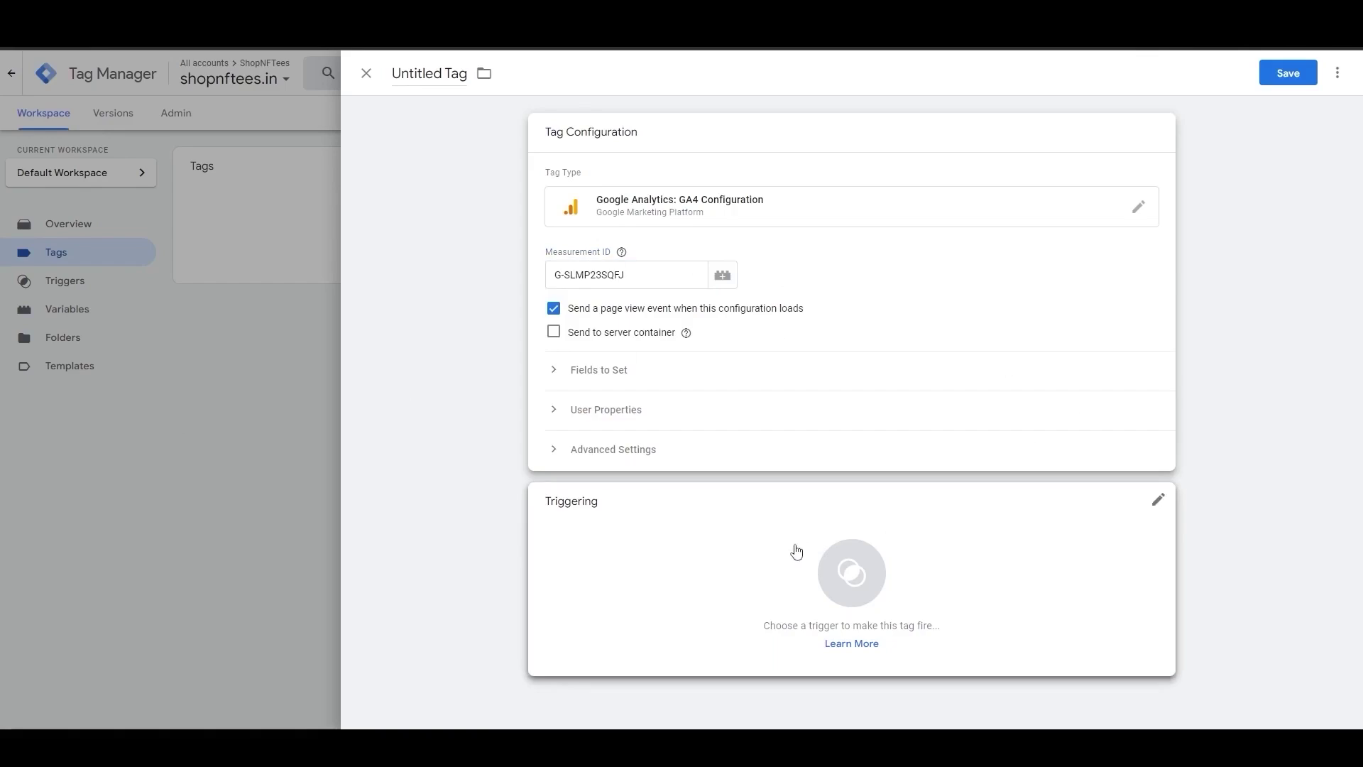
Set the tag to fire on All Pages and save it.
left_click(795, 551)
left_click(568, 146)
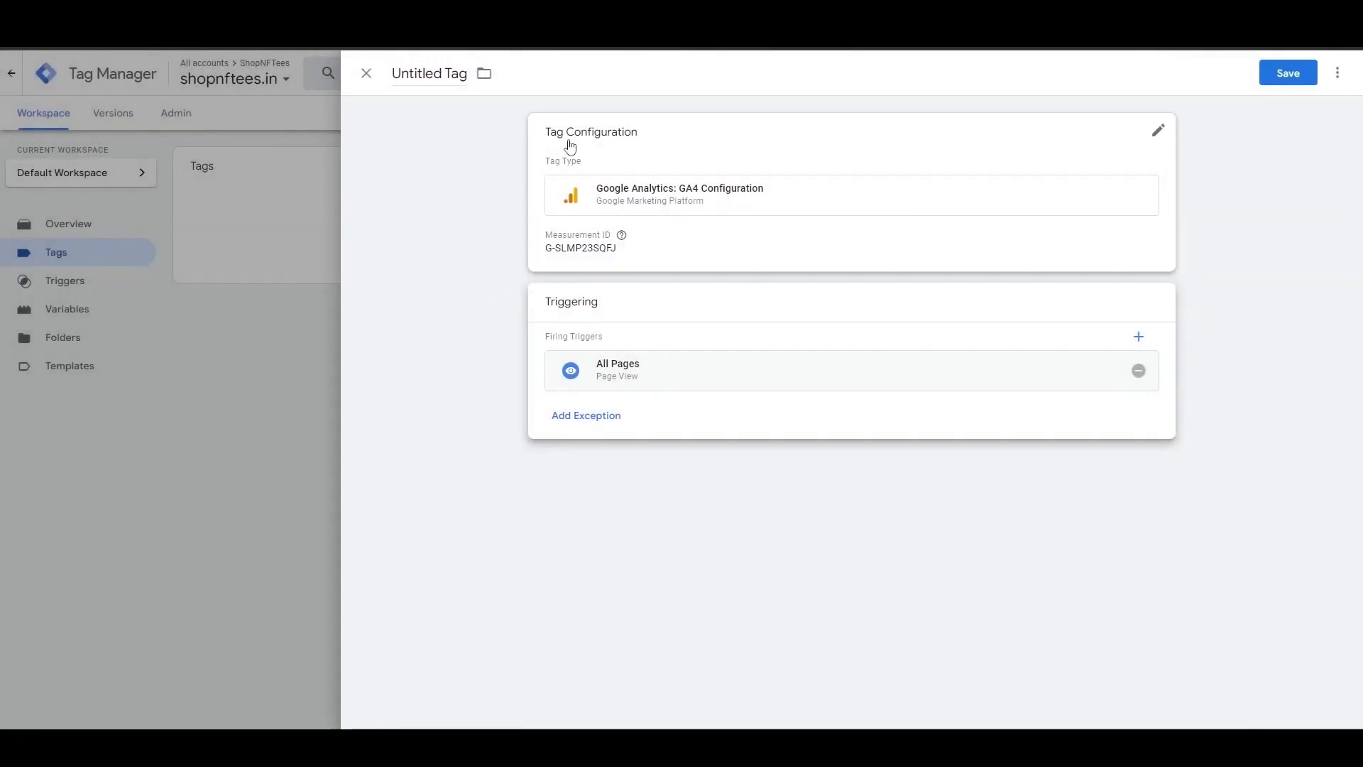
left_click(1289, 72)
left_click(802, 285)
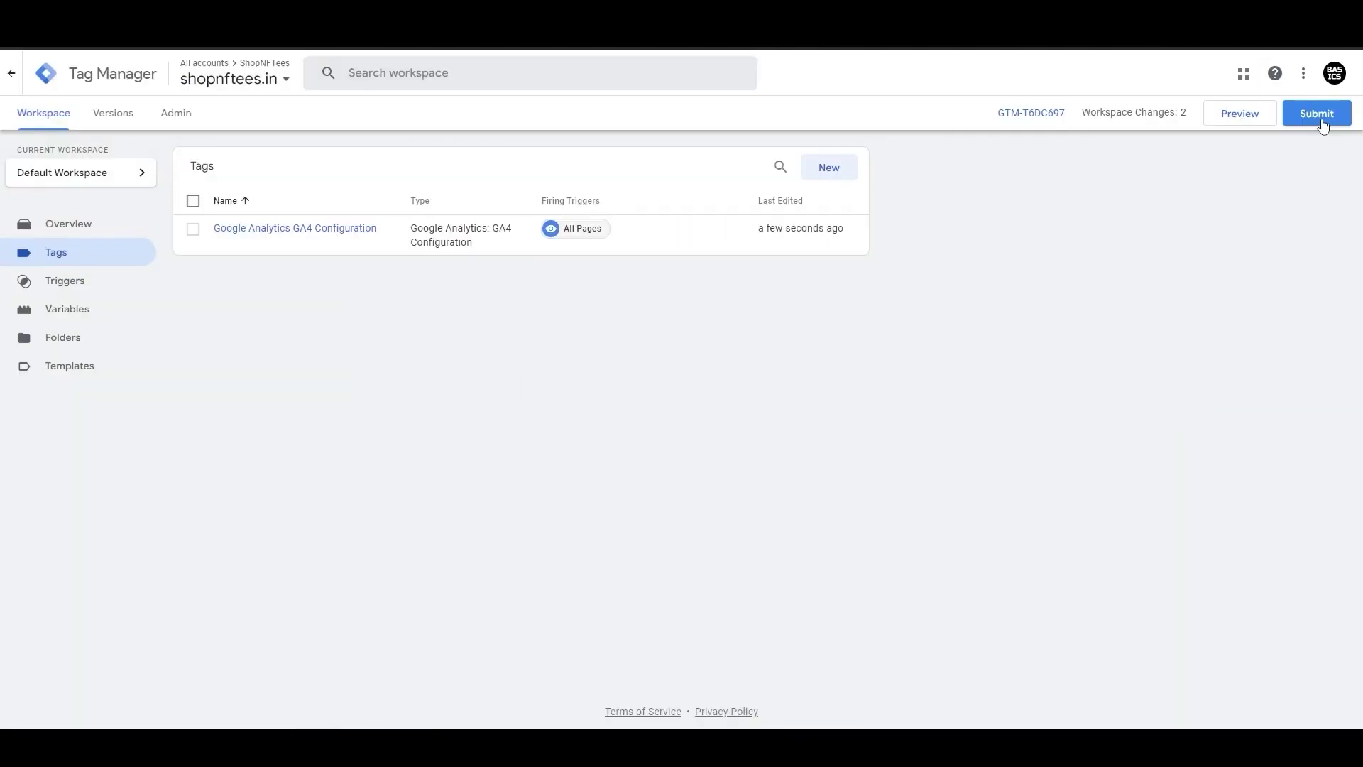
Publish the workspace changes as version 4, 'GA4 Configuration Tag Added', then return to the workspace.
left_click(1320, 113)
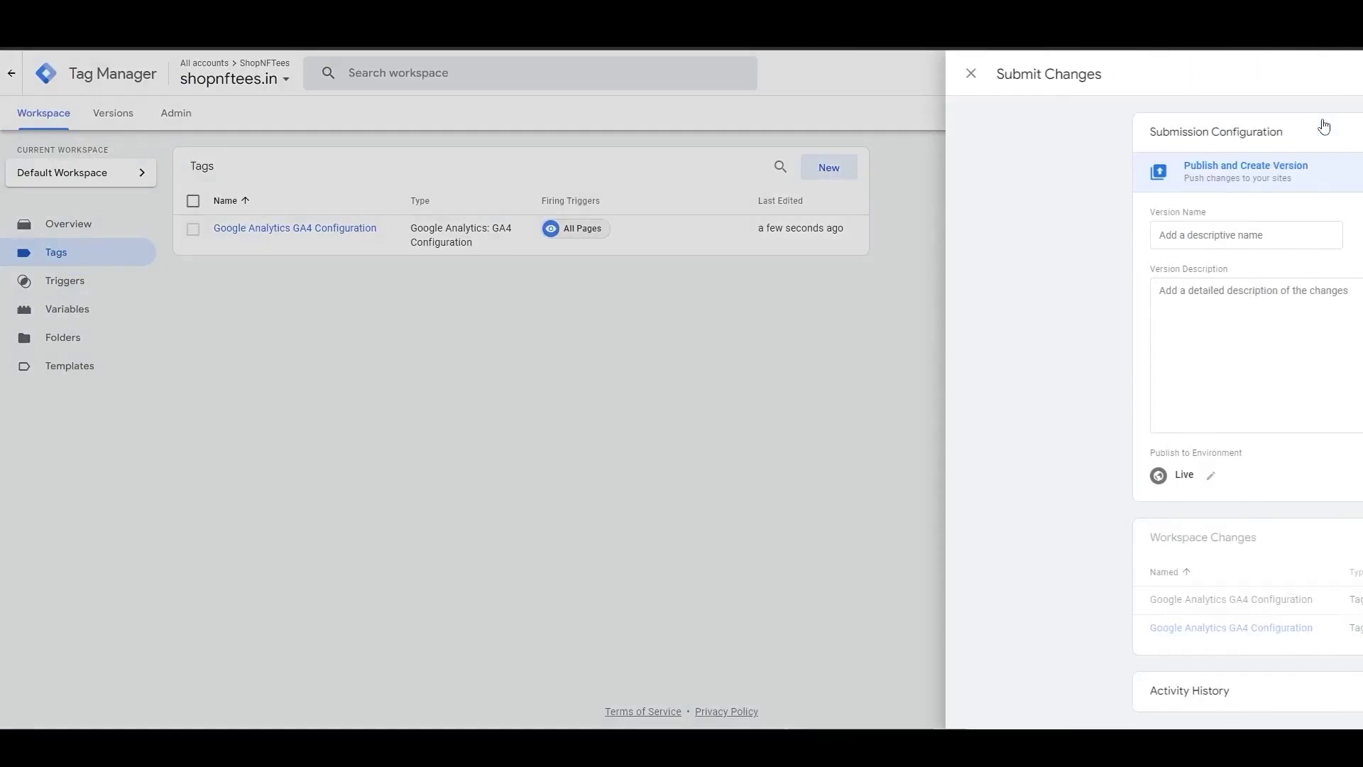
type("GA4 Configuration Tag Added")
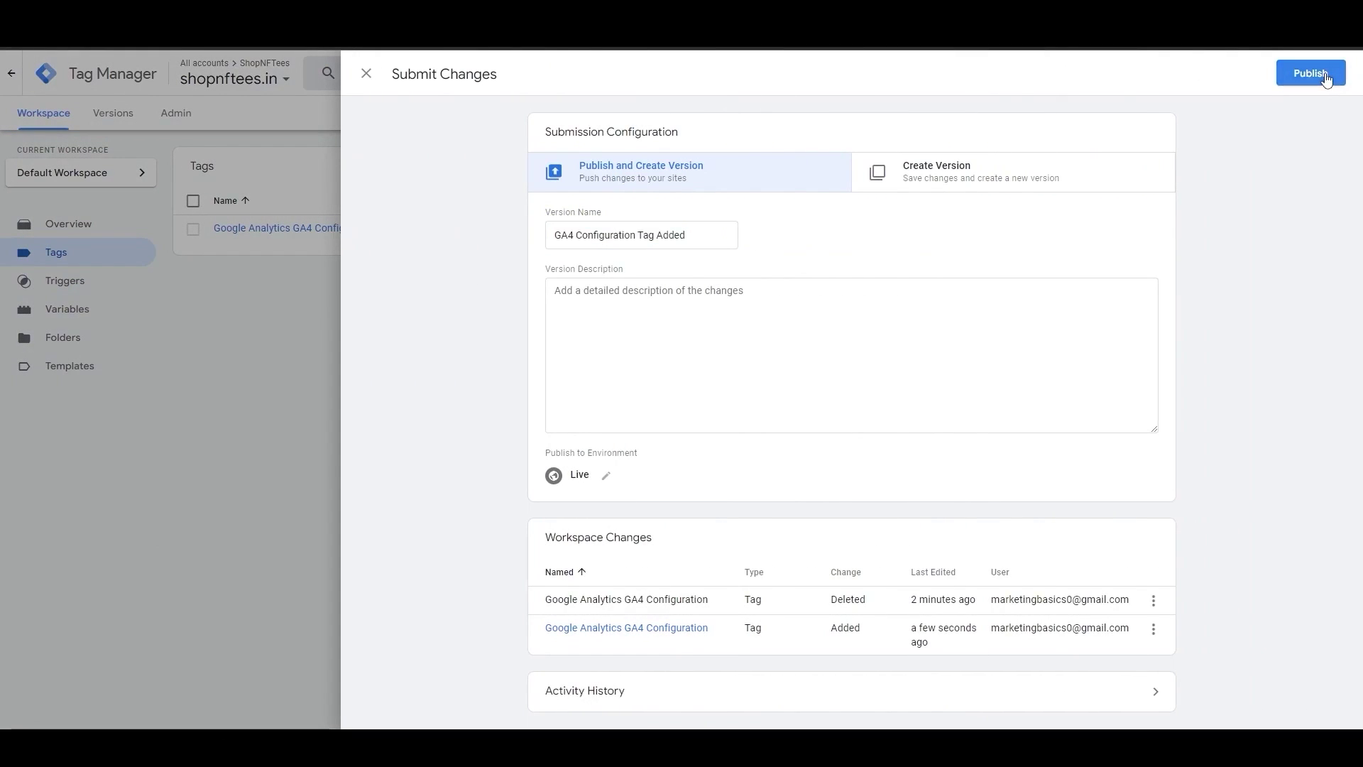
left_click(1321, 77)
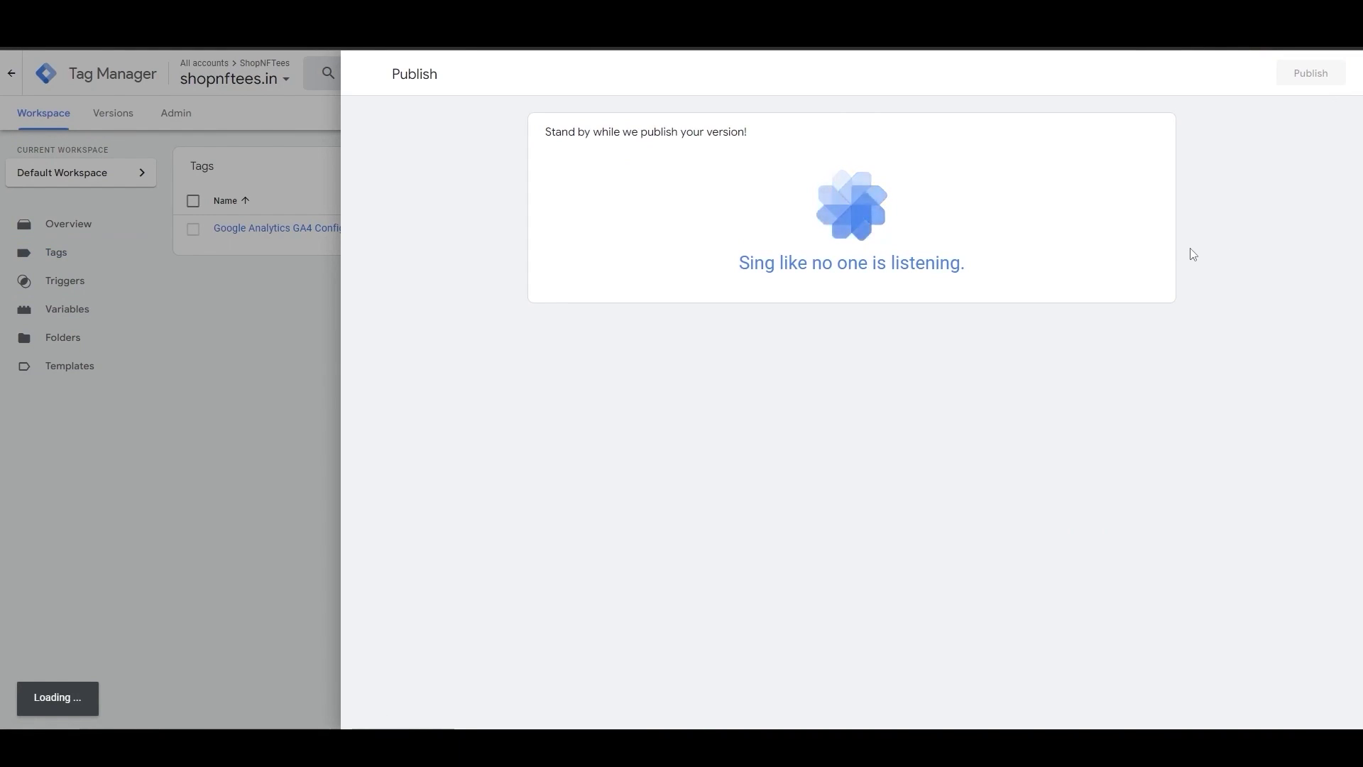
left_click(205, 318)
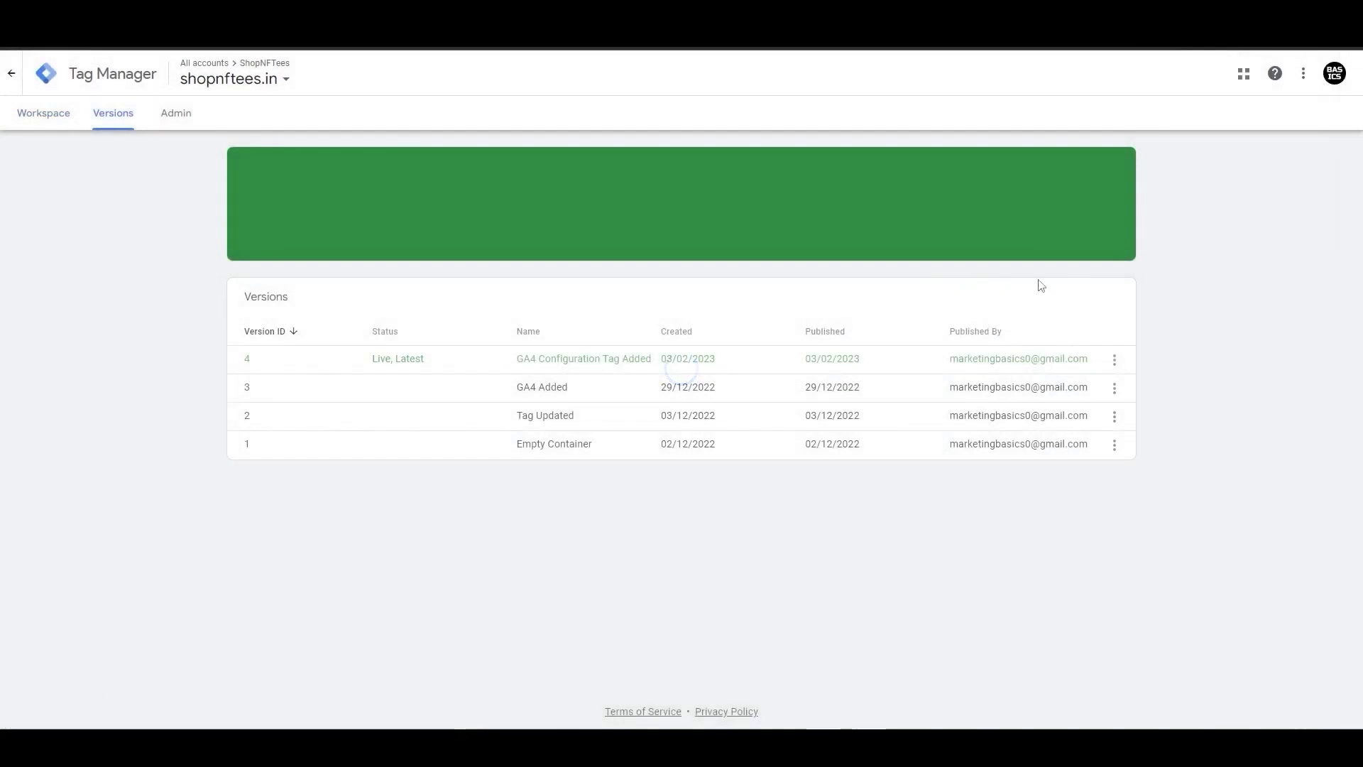
left_click(43, 114)
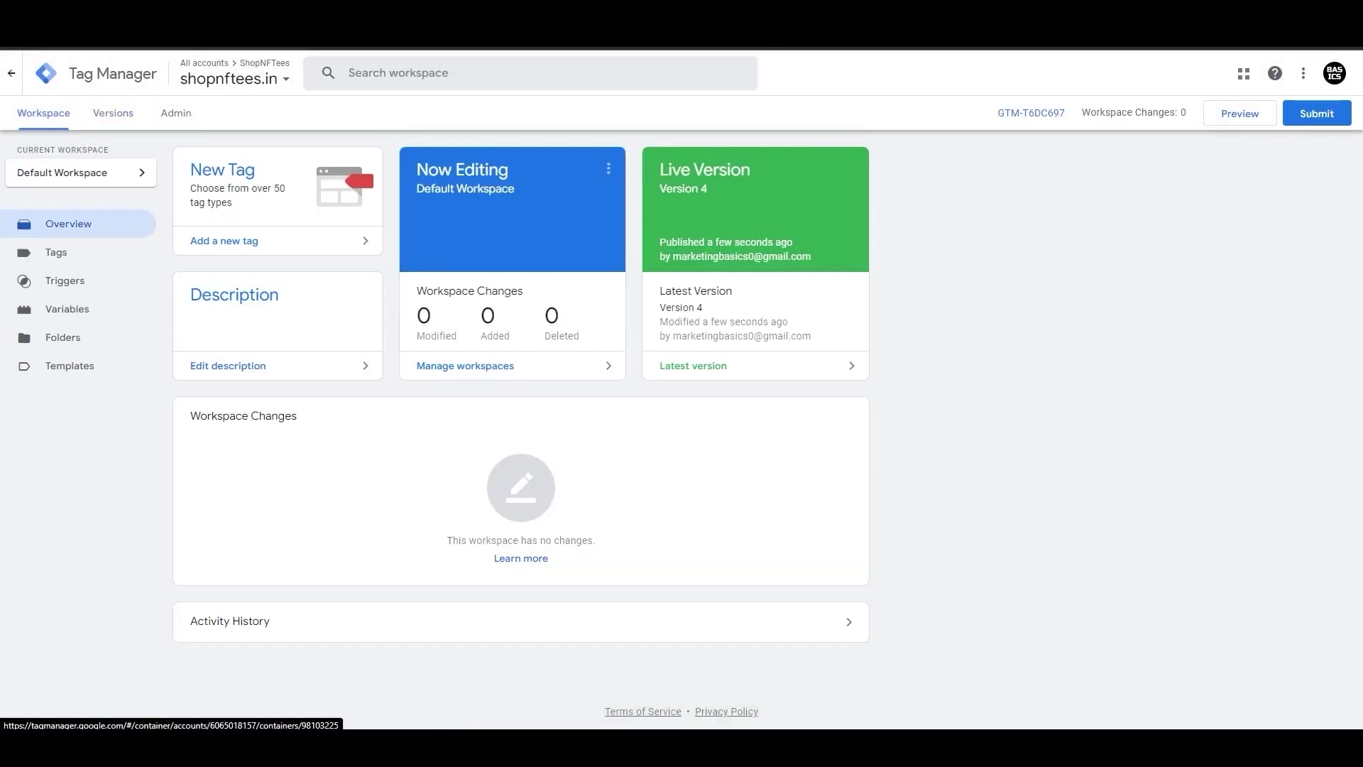
Connect Tag Assistant preview to shopnftees.in and check the GA4 Configuration tag fired once.
left_click(1236, 113)
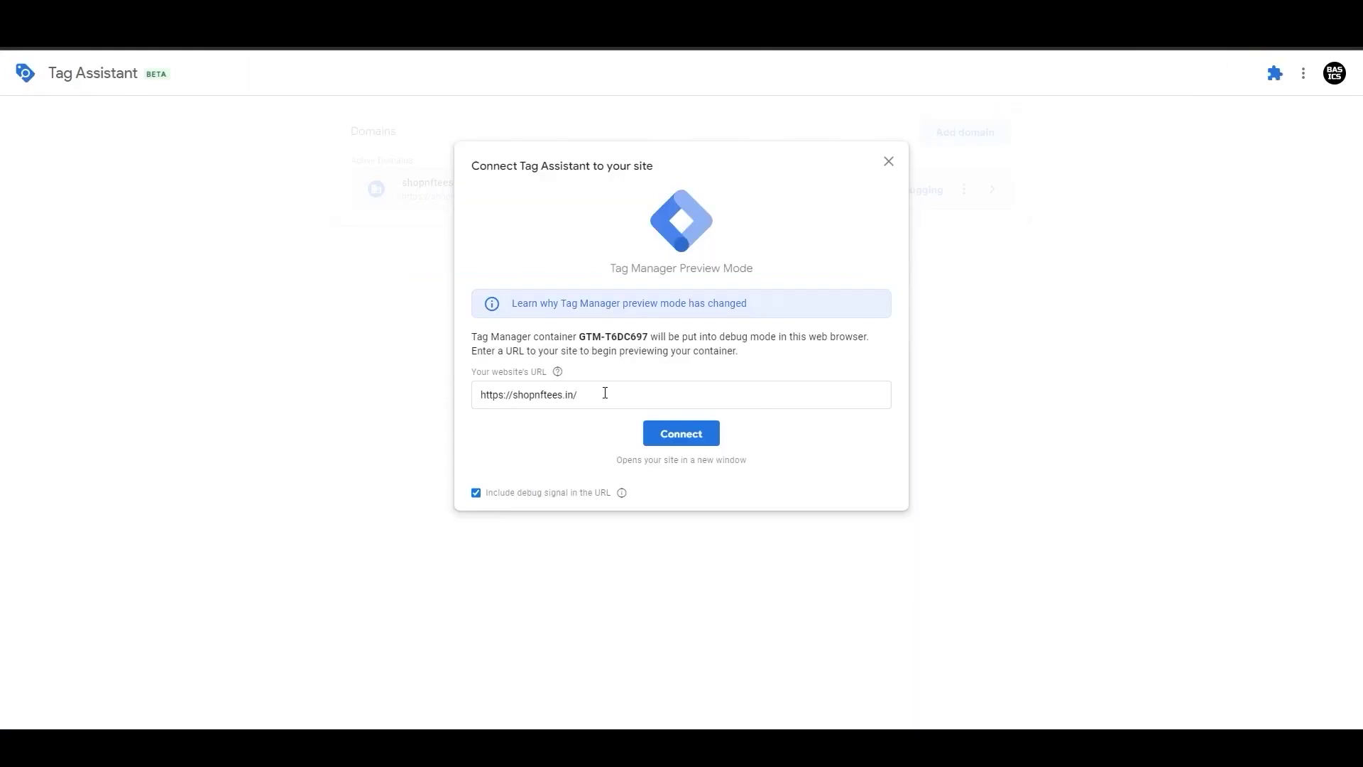
left_click(604, 394)
left_click(680, 434)
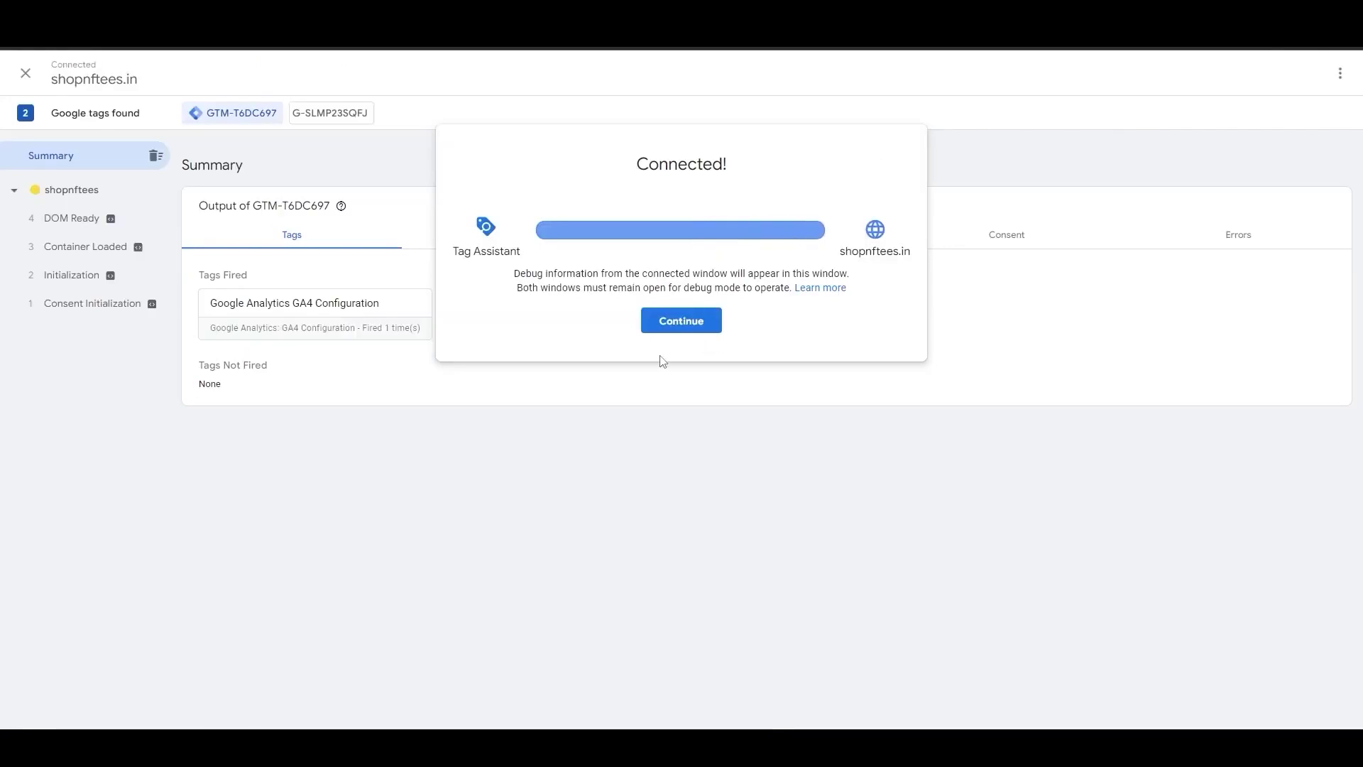
left_click(682, 319)
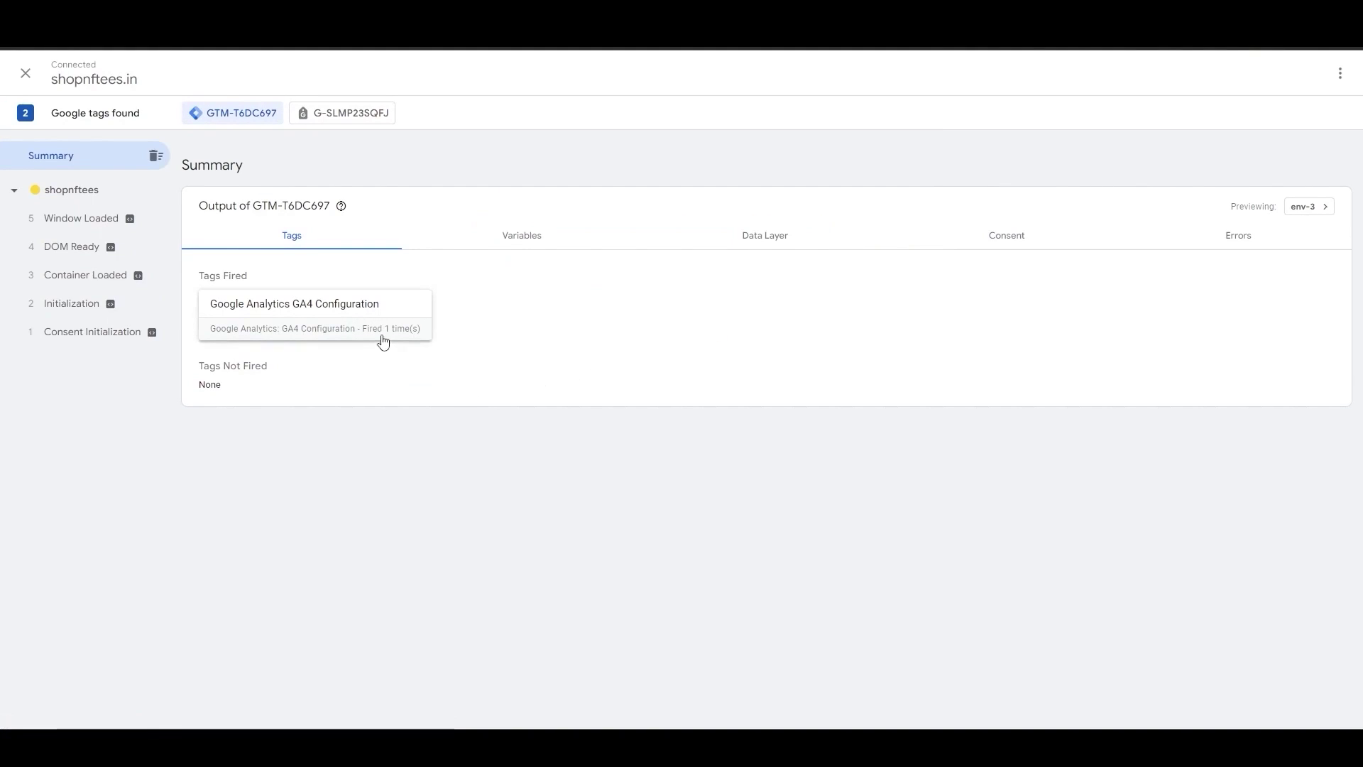